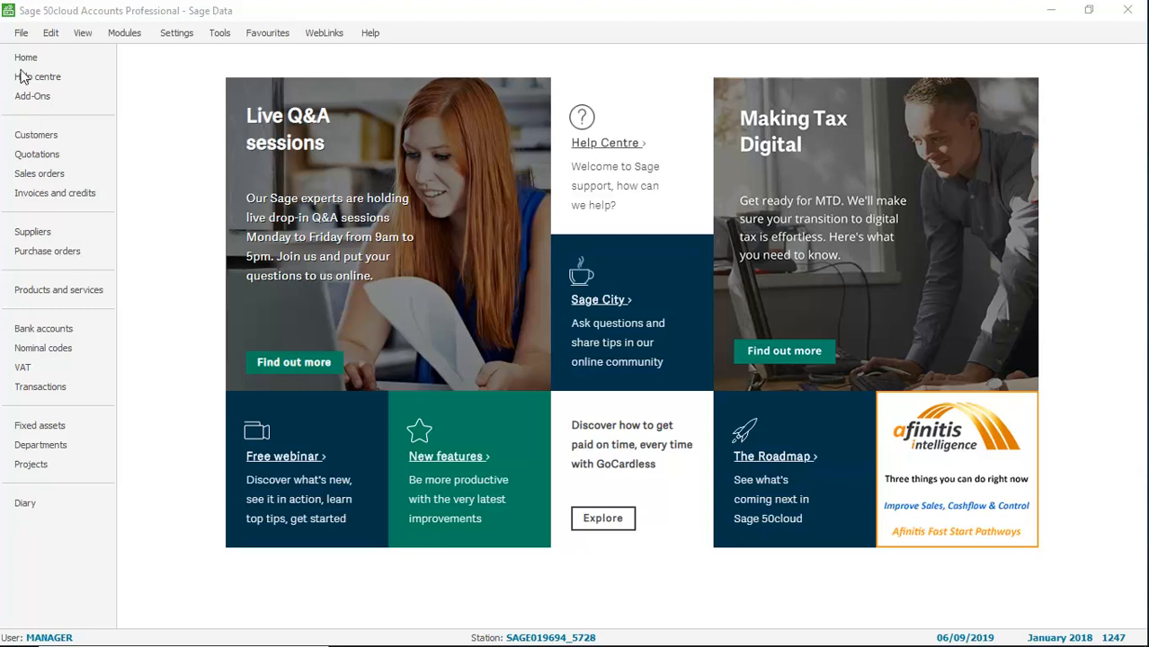
- Run Check Data from File Maintenance, producing a problems report with 436 unfixable errors
{"action": "left_click", "coordinate": [22, 34]}
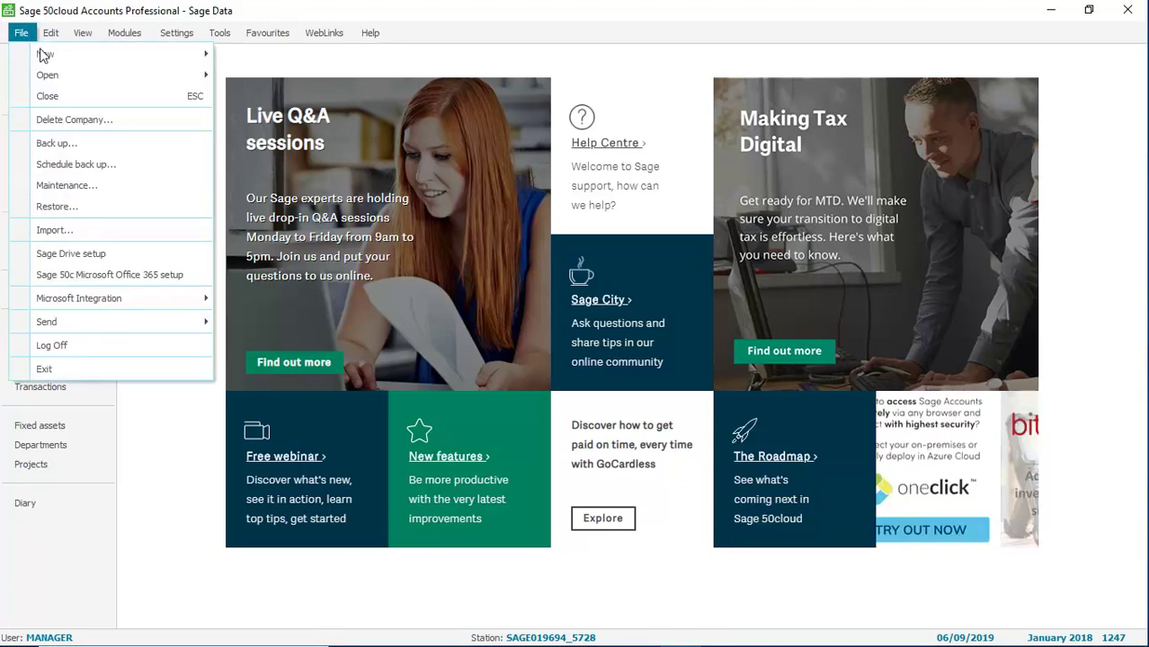
{"action": "left_click", "coordinate": [65, 185]}
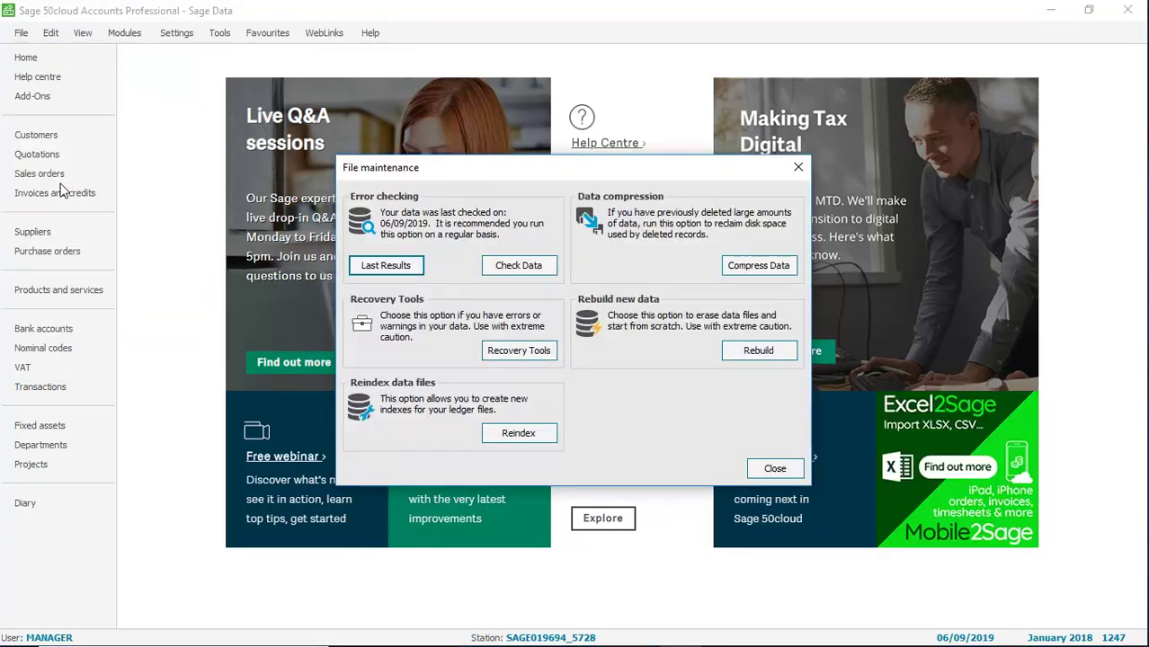
{"action": "left_click", "coordinate": [517, 265]}
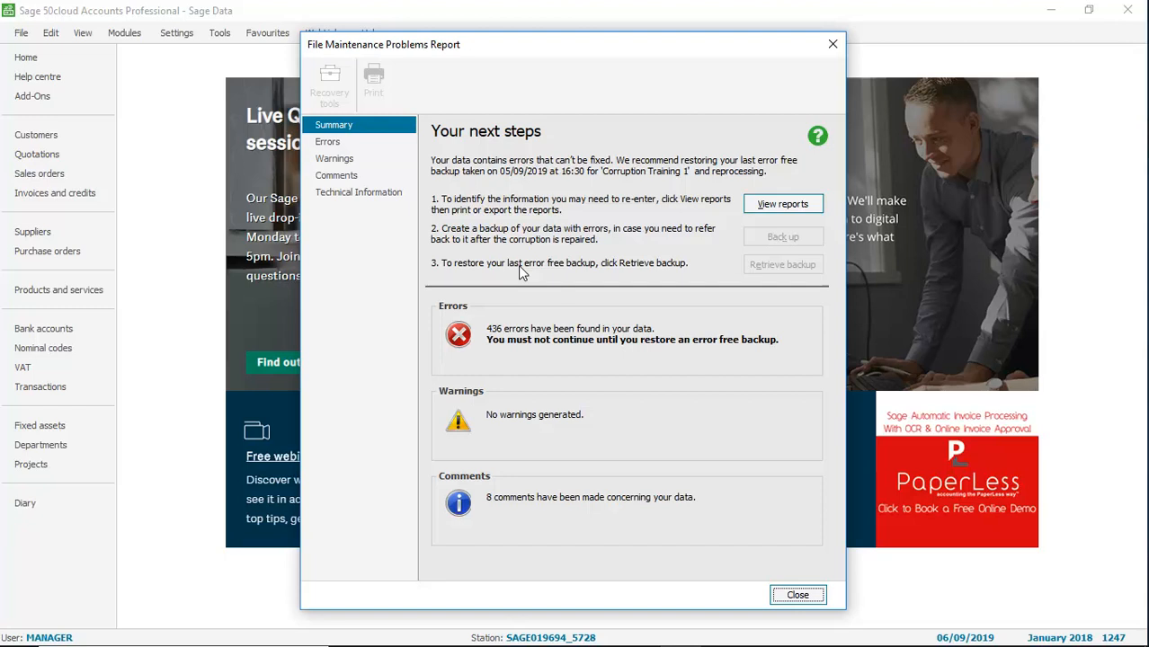
- Review the list of reports showing data to re-enter, then dismiss it
{"action": "left_click", "coordinate": [781, 204]}
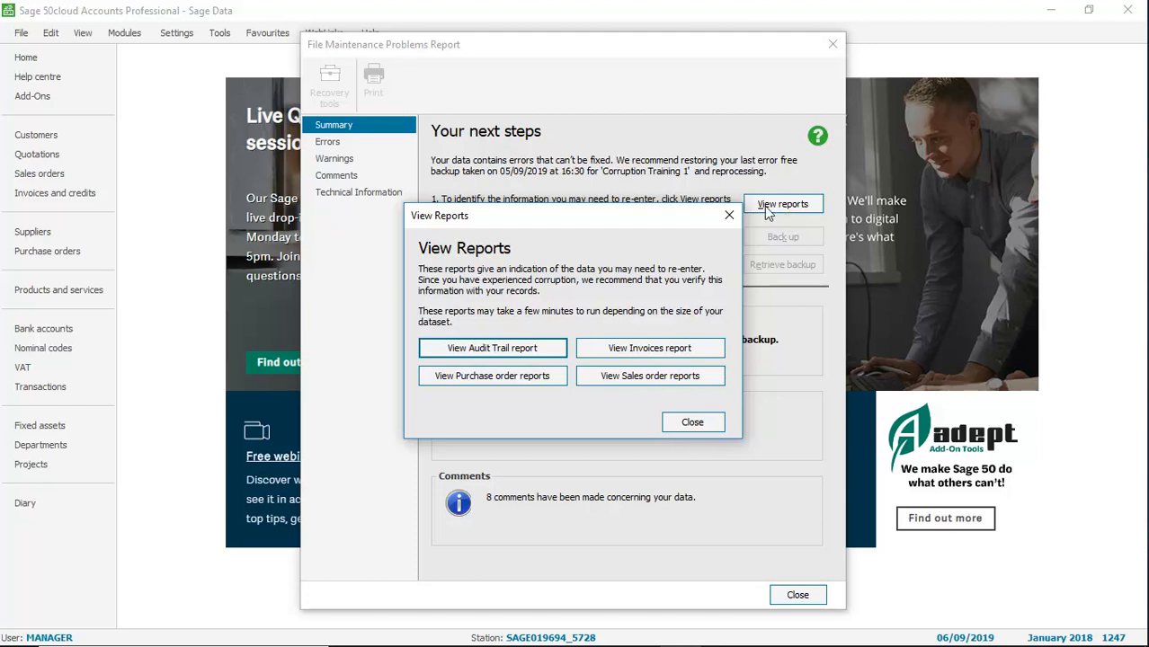
{"action": "left_click", "coordinate": [692, 421]}
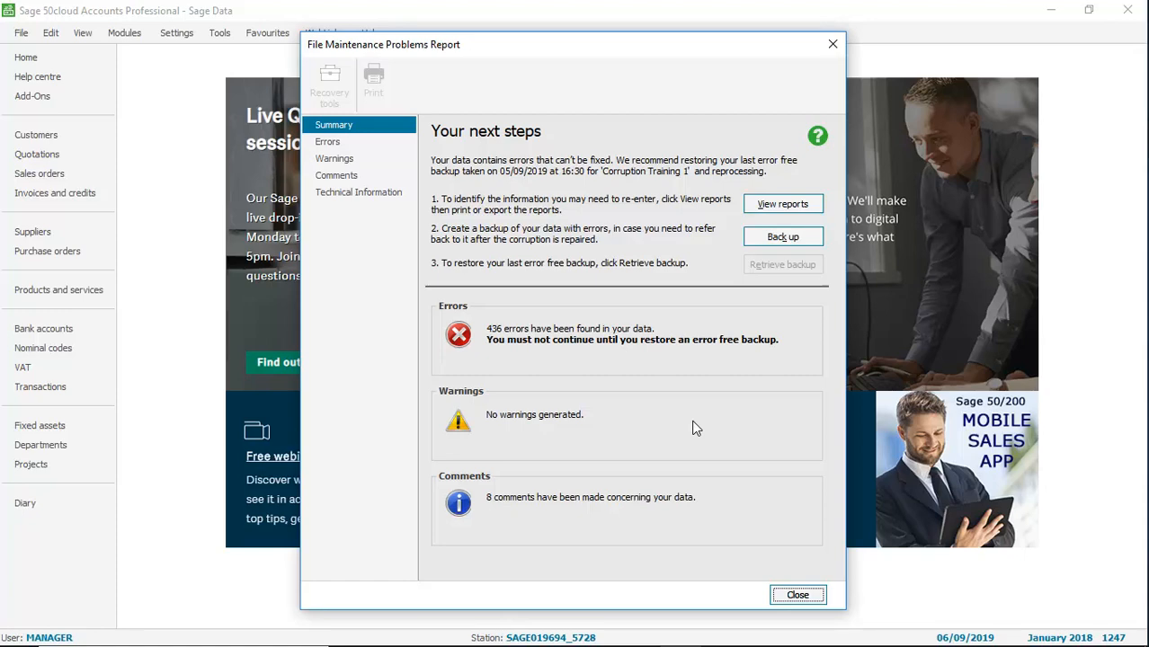
- Back up the error-containing Sage Data to the Desktop and acknowledge the successful backup
{"action": "left_click", "coordinate": [782, 237]}
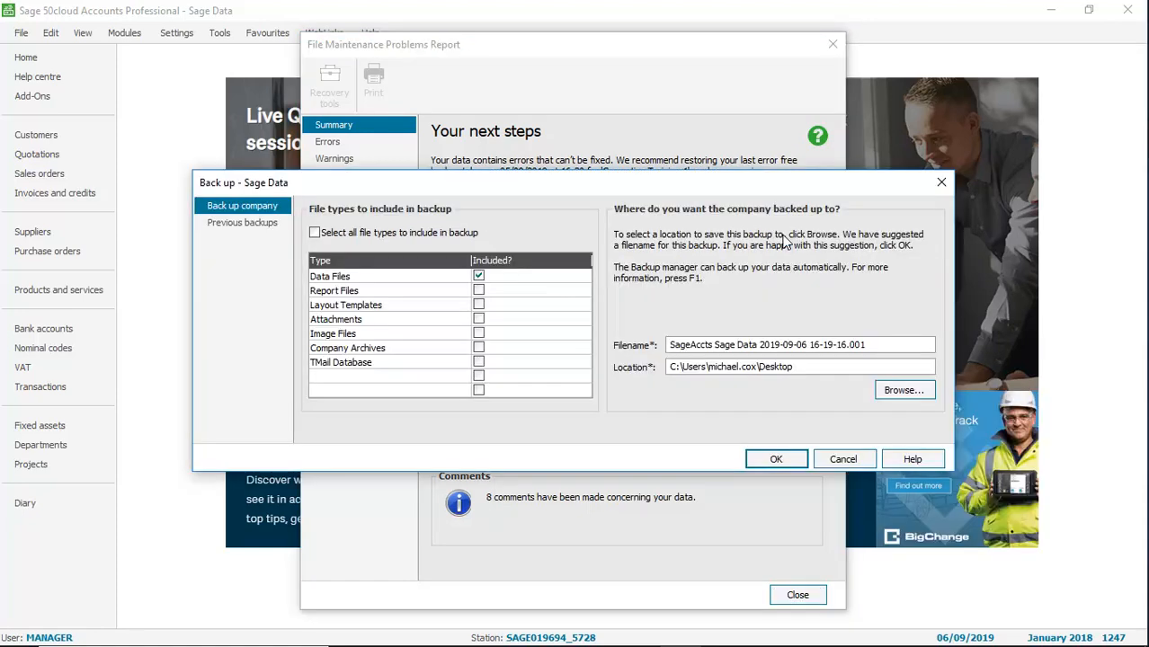
{"action": "left_click", "coordinate": [776, 459]}
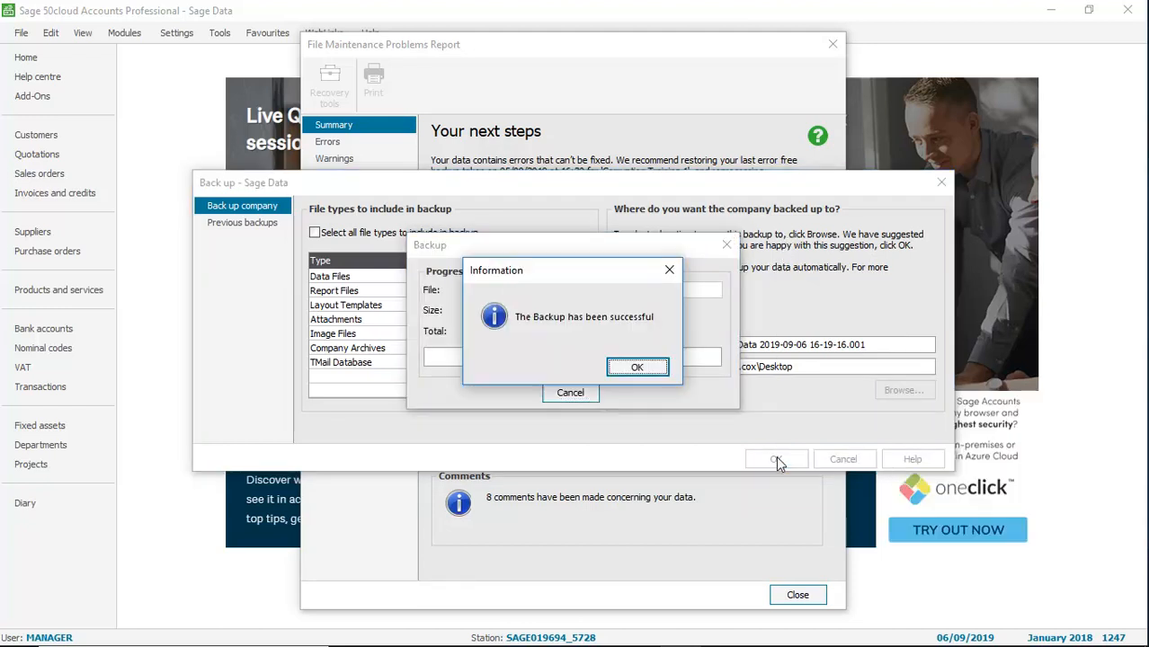
{"action": "left_click", "coordinate": [638, 368]}
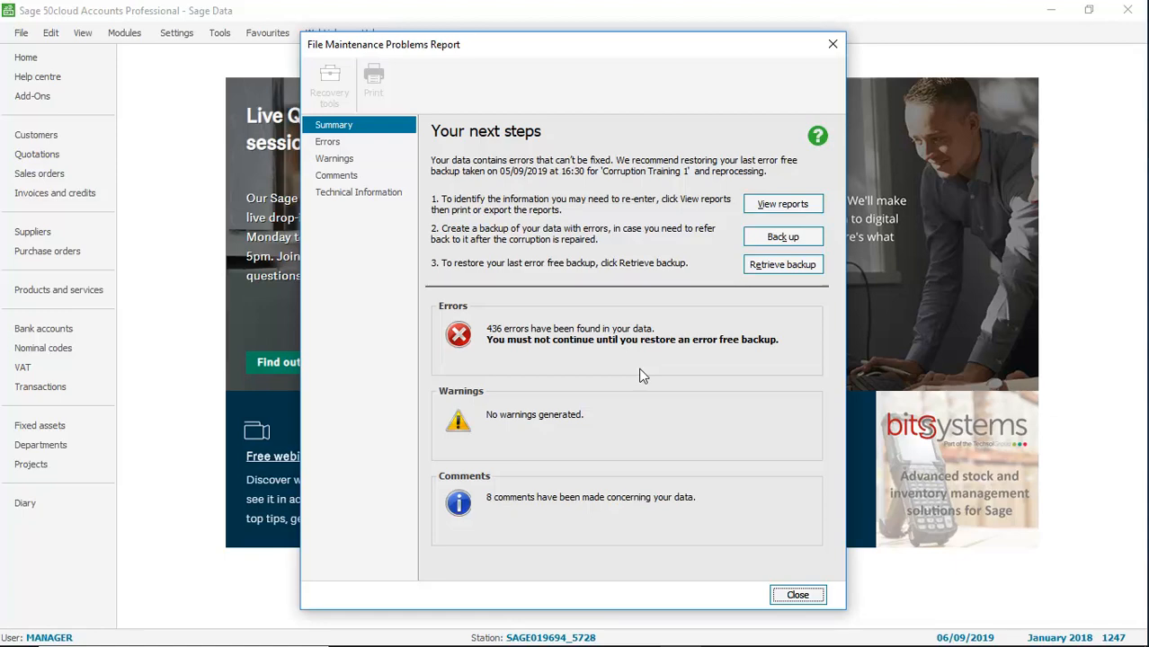
- Restore the last error-free backup from 05/09/2019, overwriting the current company data
{"action": "left_click", "coordinate": [782, 264]}
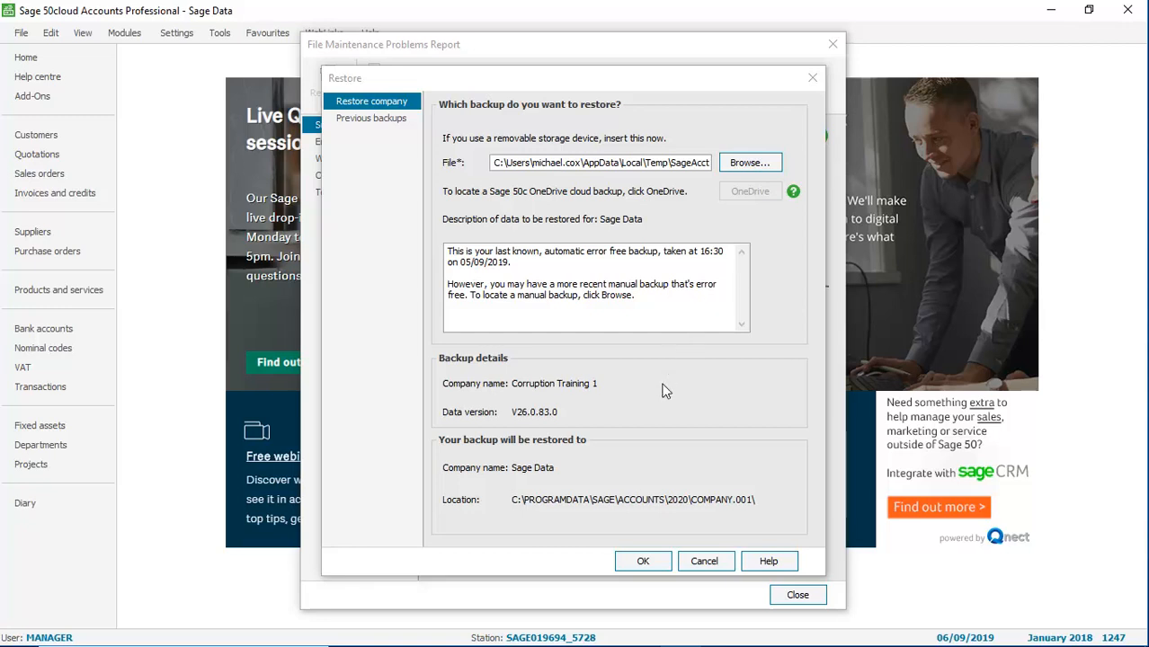
{"action": "left_click", "coordinate": [643, 561]}
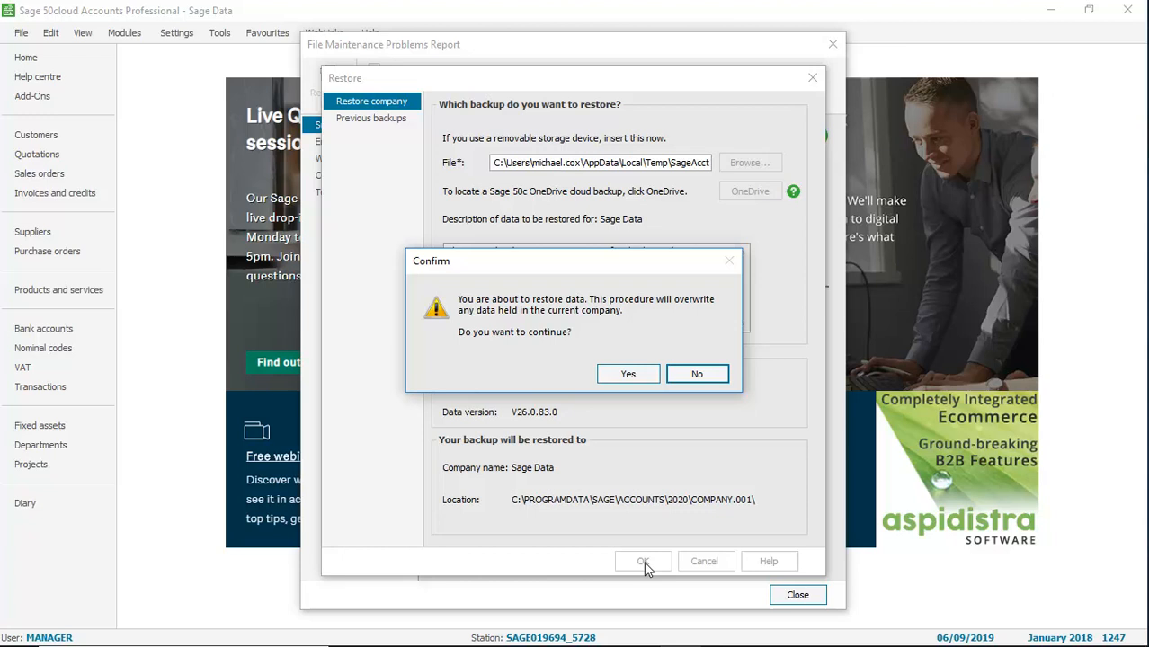
{"action": "left_click", "coordinate": [627, 374]}
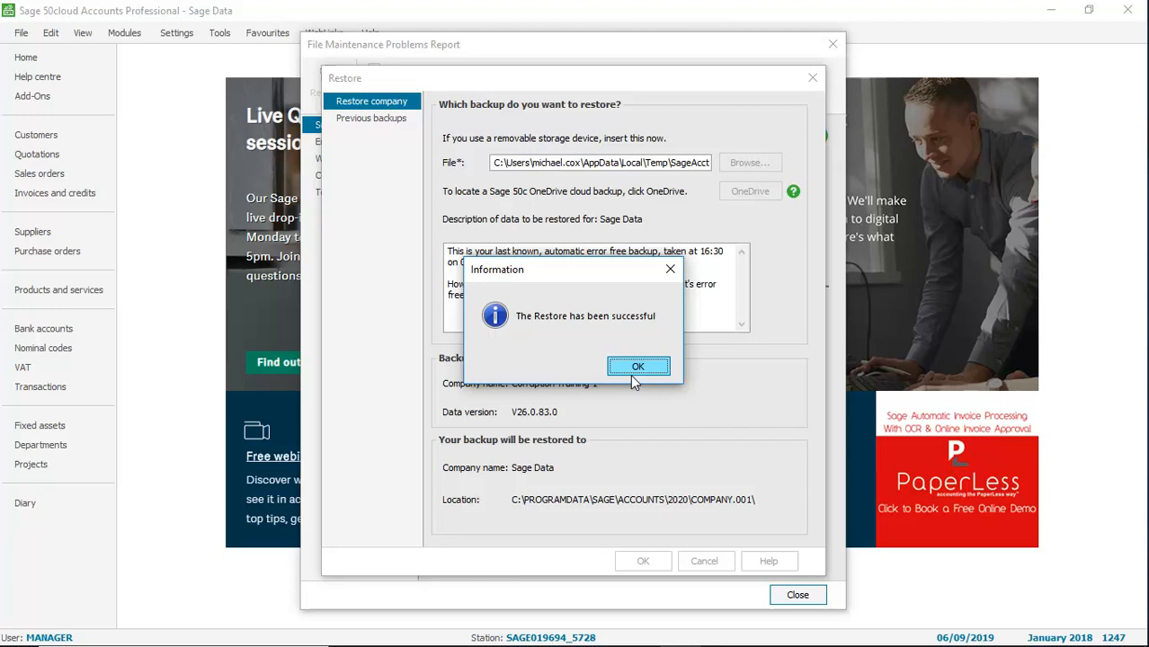
- Log back in as MANAGER after the restore and close the File maintenance tools
{"action": "left_click", "coordinate": [637, 367]}
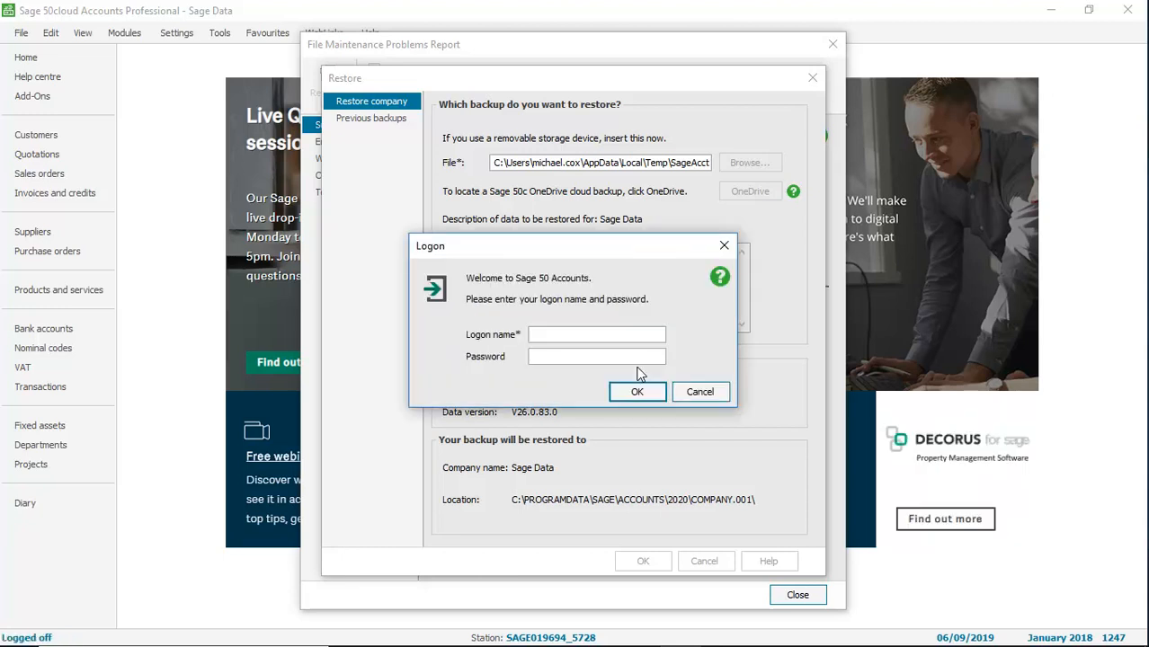
{"action": "type", "text": "manager"}
{"action": "key", "text": "Tab"}
{"action": "type", "text": "*"}
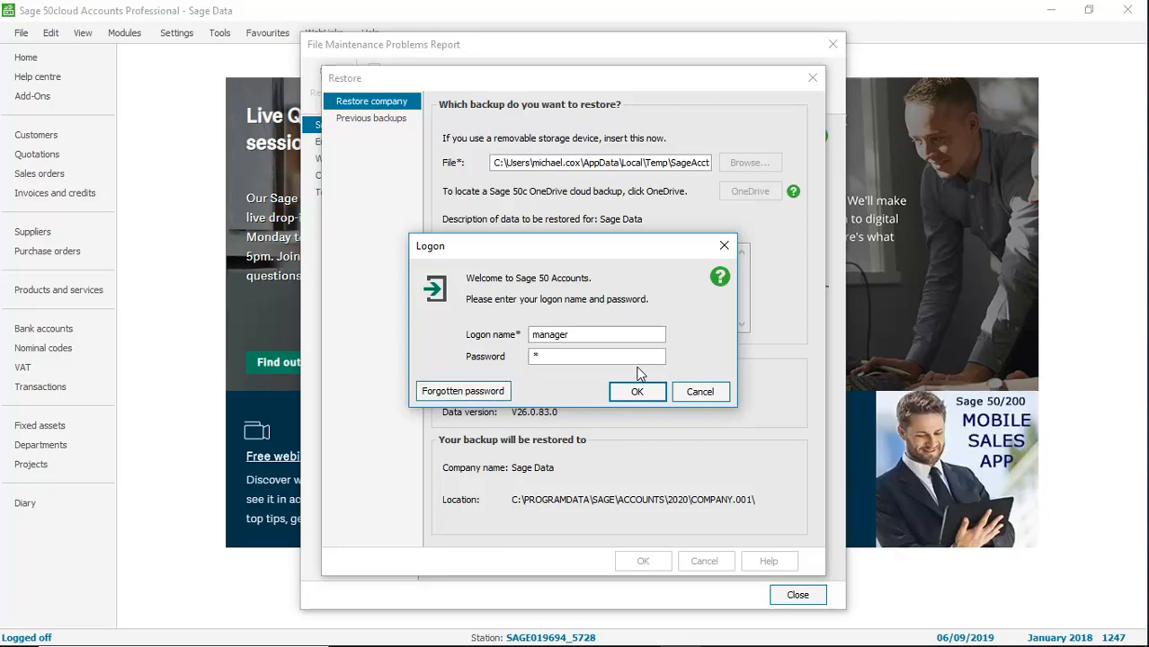
{"action": "left_click", "coordinate": [637, 392]}
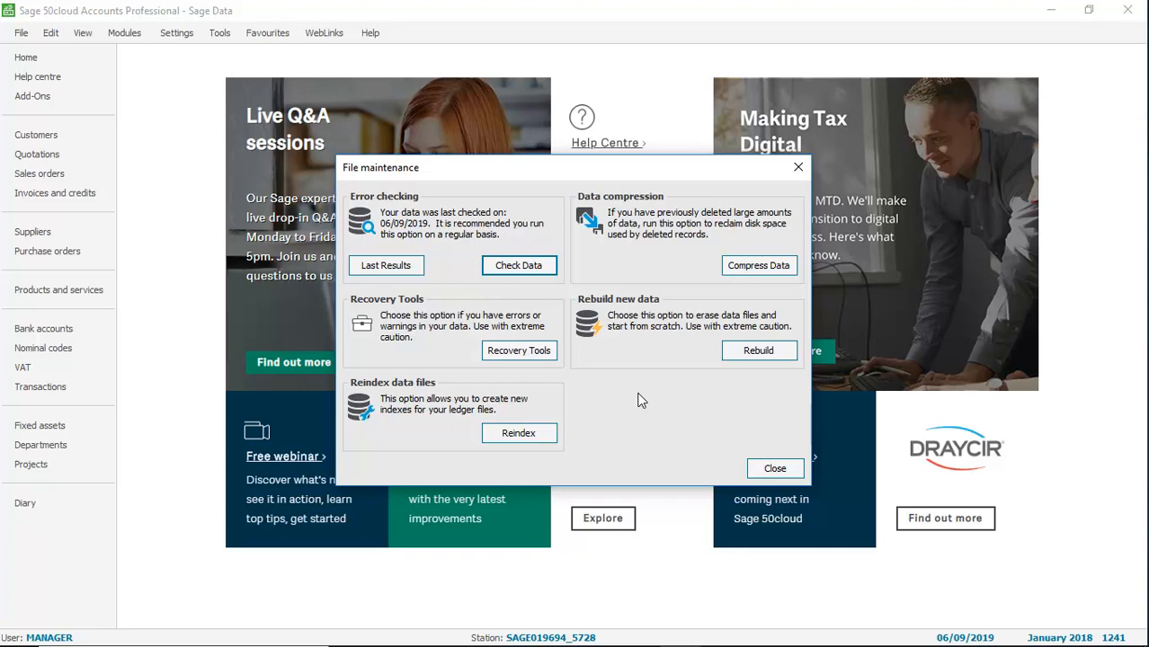
{"action": "left_click", "coordinate": [774, 468]}
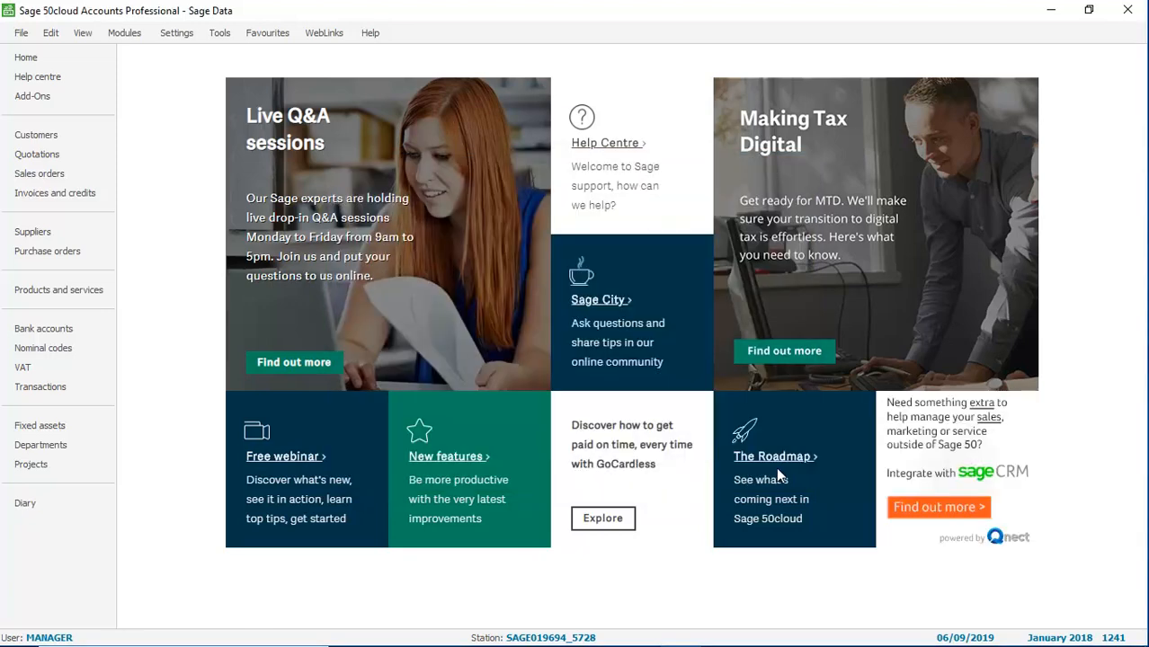